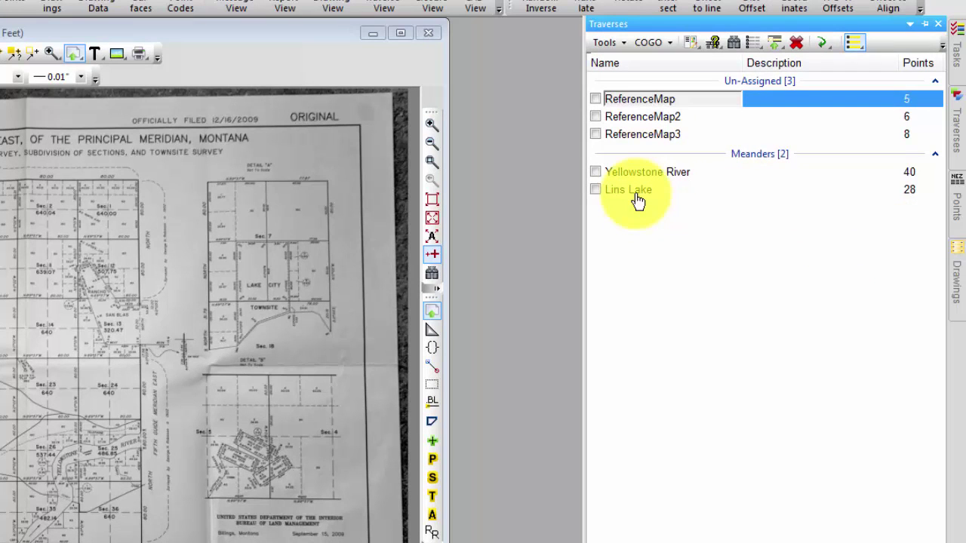
Open the Yellowstone River drawing and zoom in on the river meander through Sections 25, 26 and 35.
left_click(956, 286)
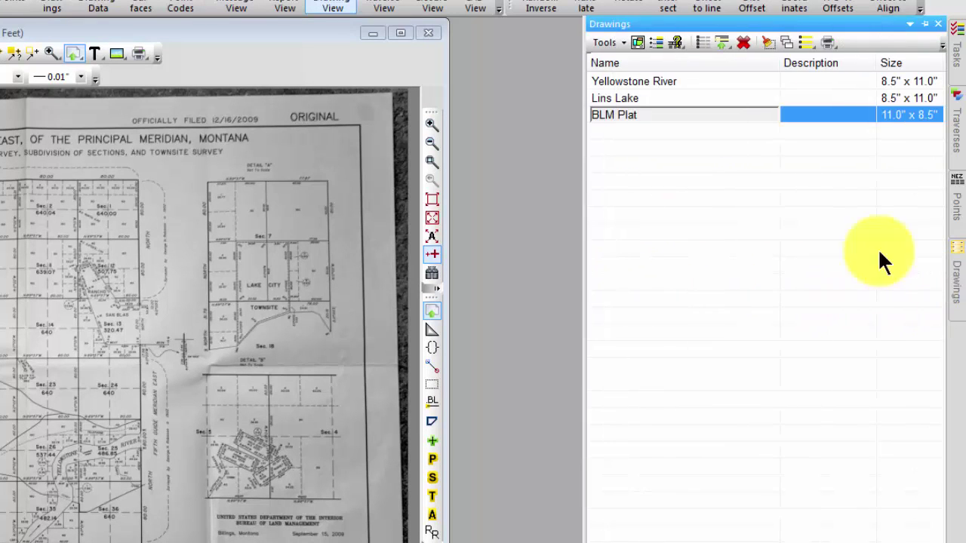
left_click(644, 80)
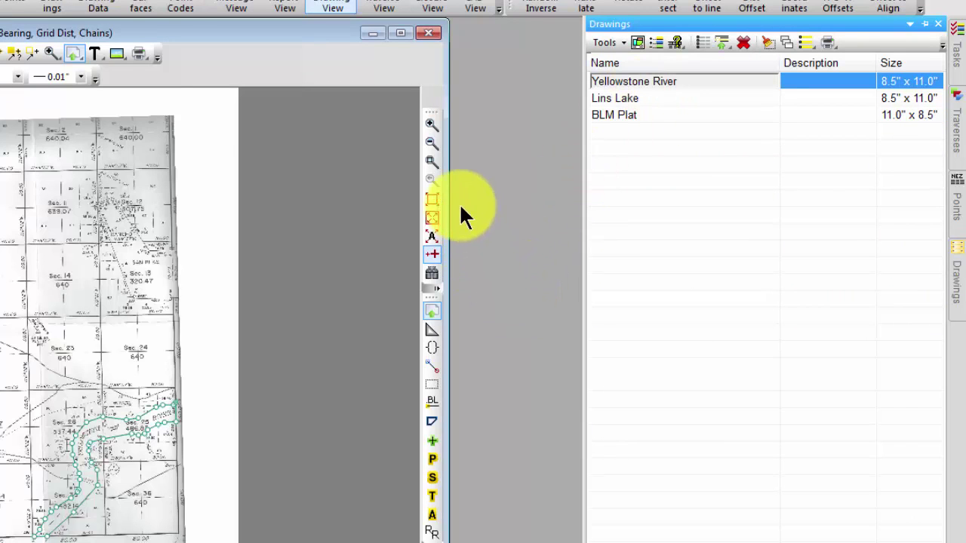
mouse_move(445, 183)
left_mouse_down()
mouse_move(308, 181)
mouse_move(168, 146)
mouse_move(184, 162)
left_mouse_up()
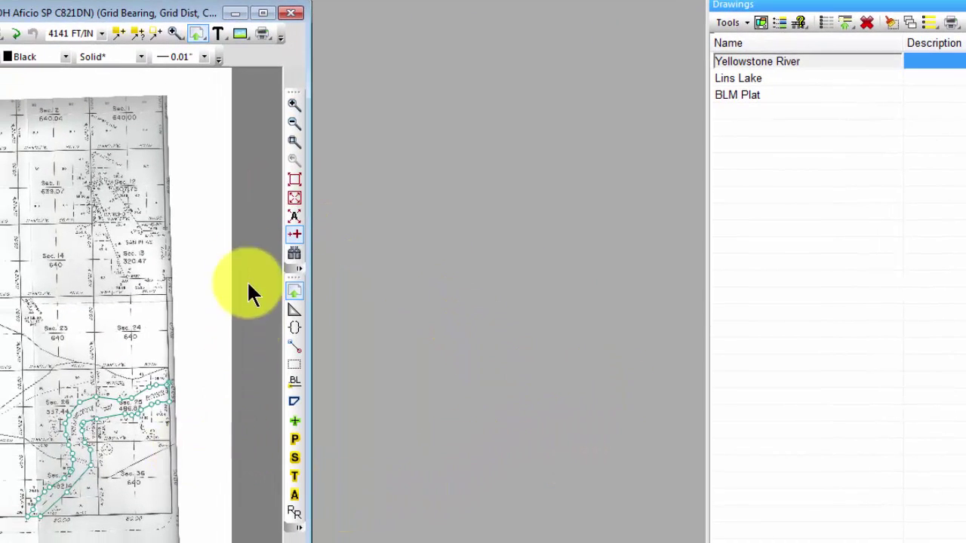
left_click(295, 138)
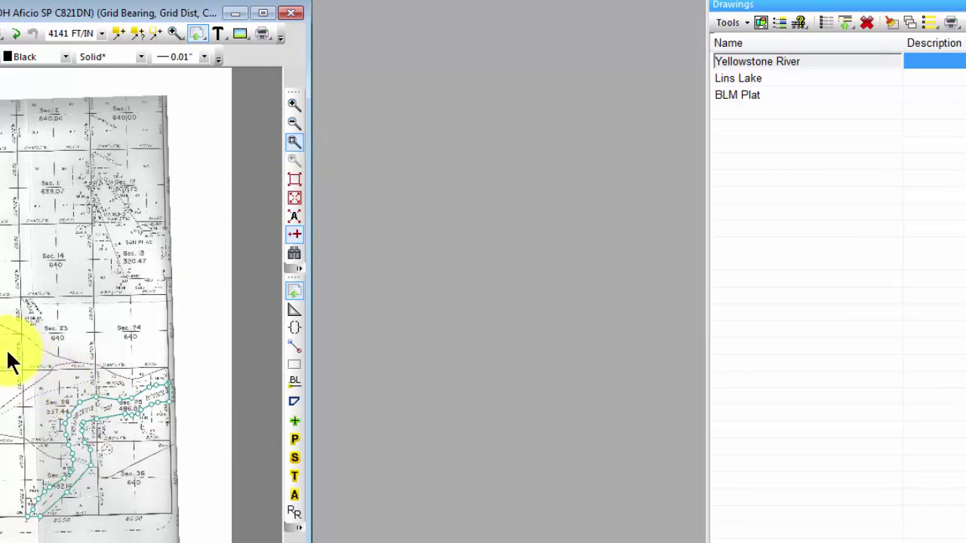
left_click_drag(7, 351, 105, 510)
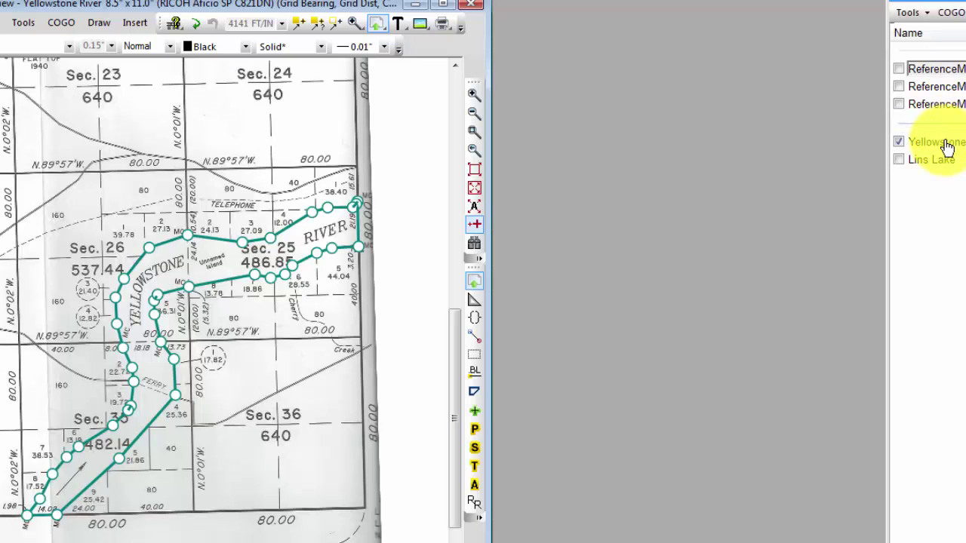
Open the Yellowstone River traverse, review its full list of points, bearings and distances beside the drawing, and close it.
double_click(947, 147)
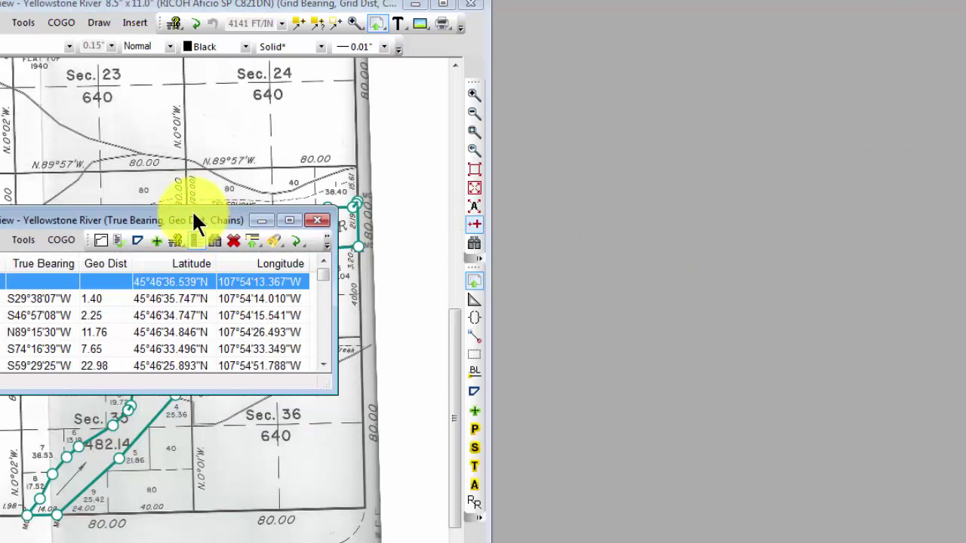
left_click_drag(472, 196, 755, 43)
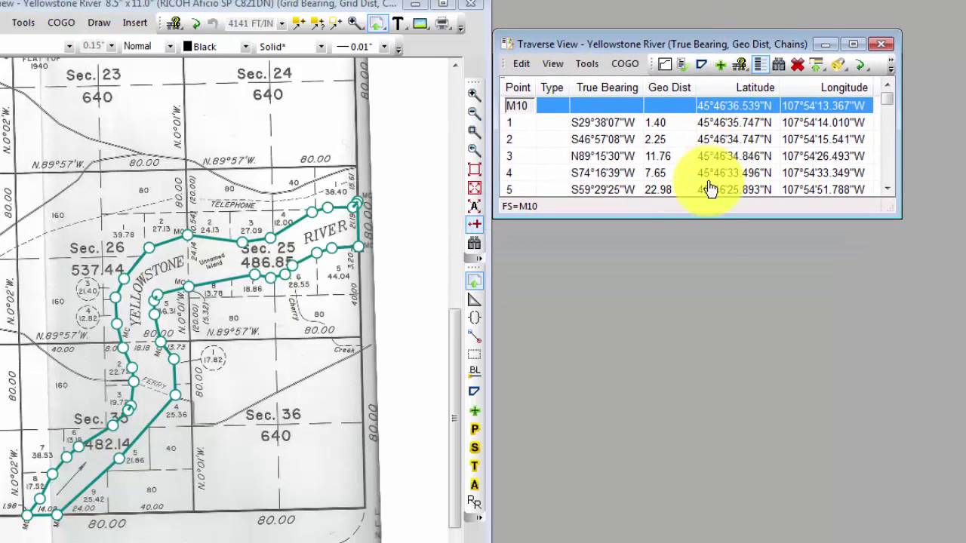
left_click_drag(696, 219, 737, 542)
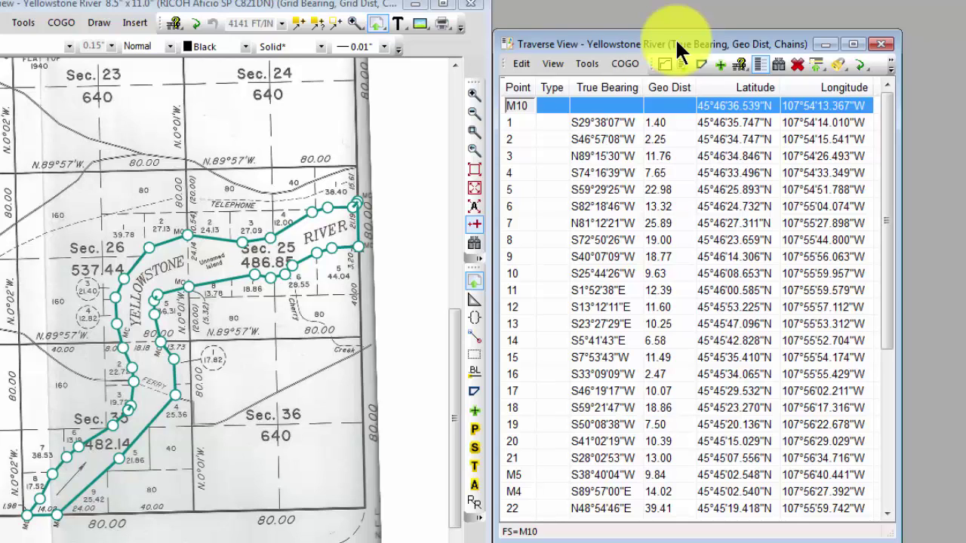
left_click(881, 44)
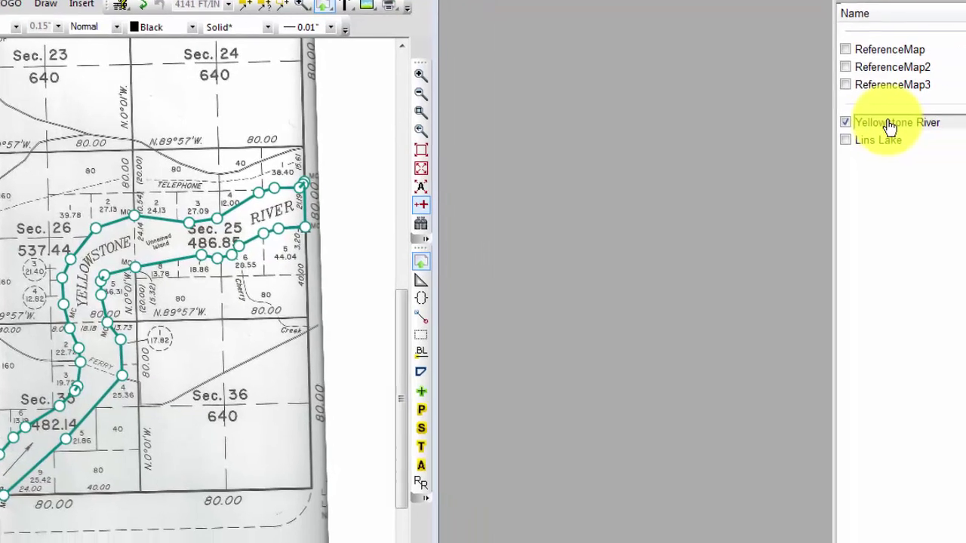
Compute the PLSS medial lines for the Yellowstone River traverse using point label ML1 and description ML.
left_click(890, 125)
right_click(891, 126)
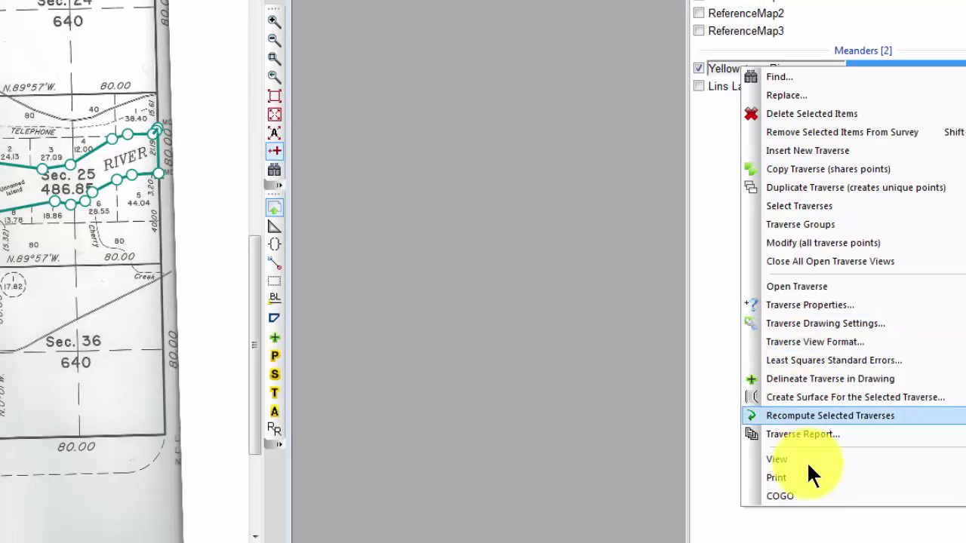
mouse_move(805, 496)
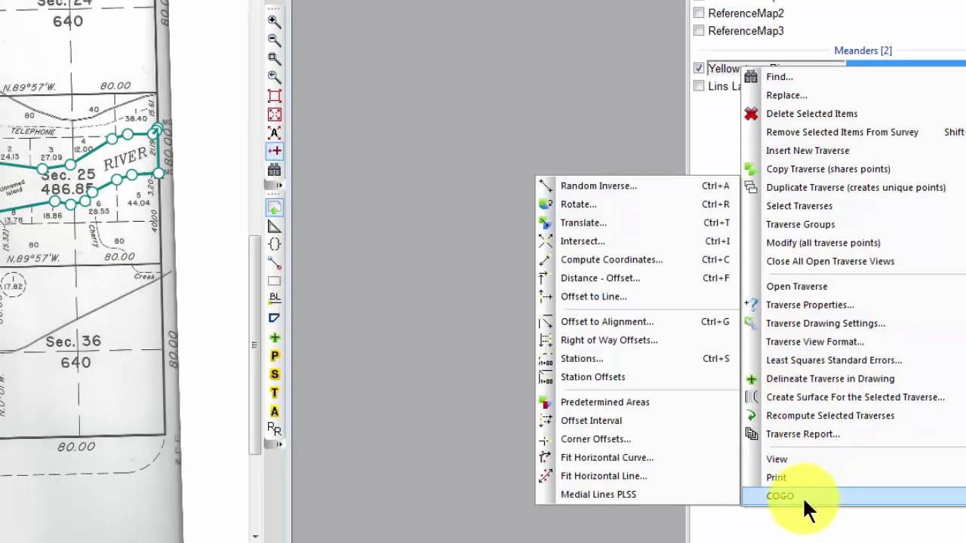
left_click(594, 494)
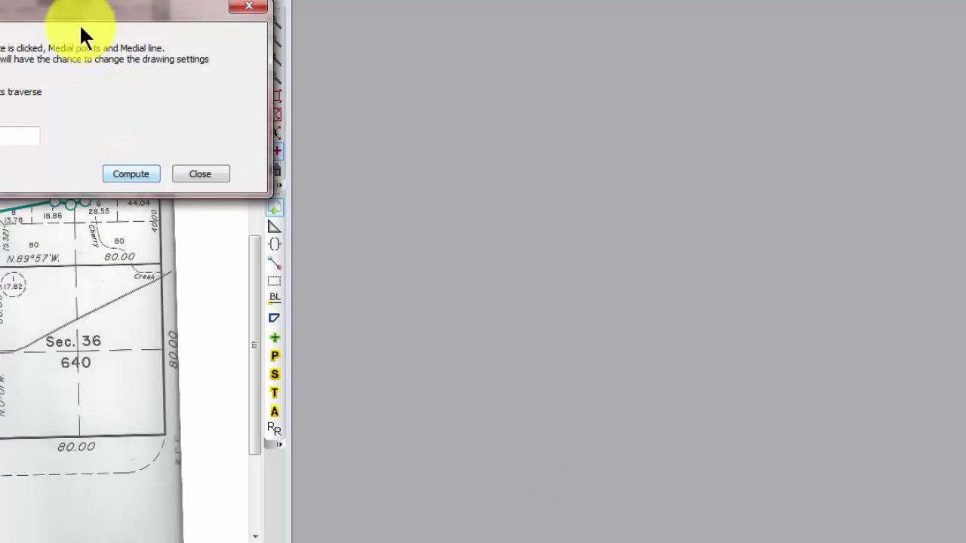
left_click_drag(92, 9, 595, 0)
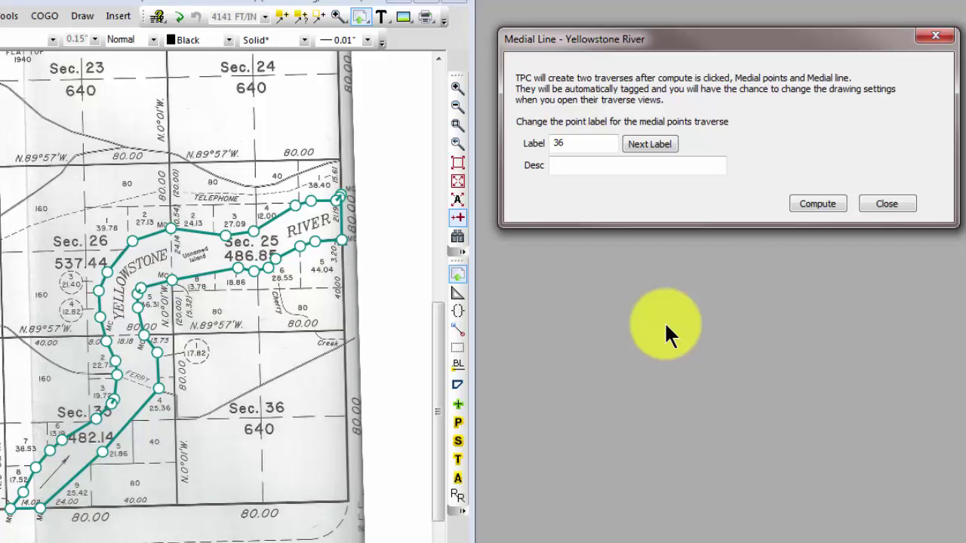
left_click(576, 145)
double_click(551, 142)
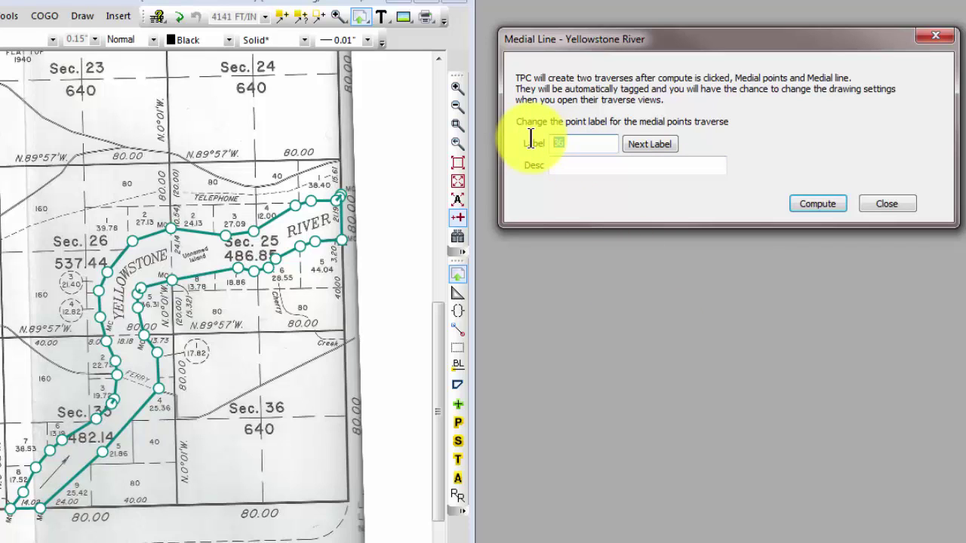
type("ML1")
left_click(558, 161)
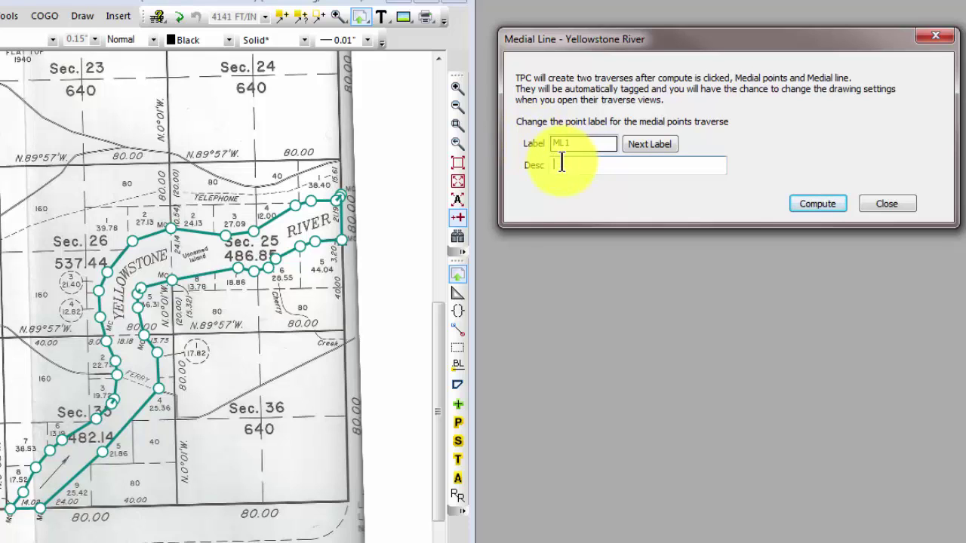
type("M")
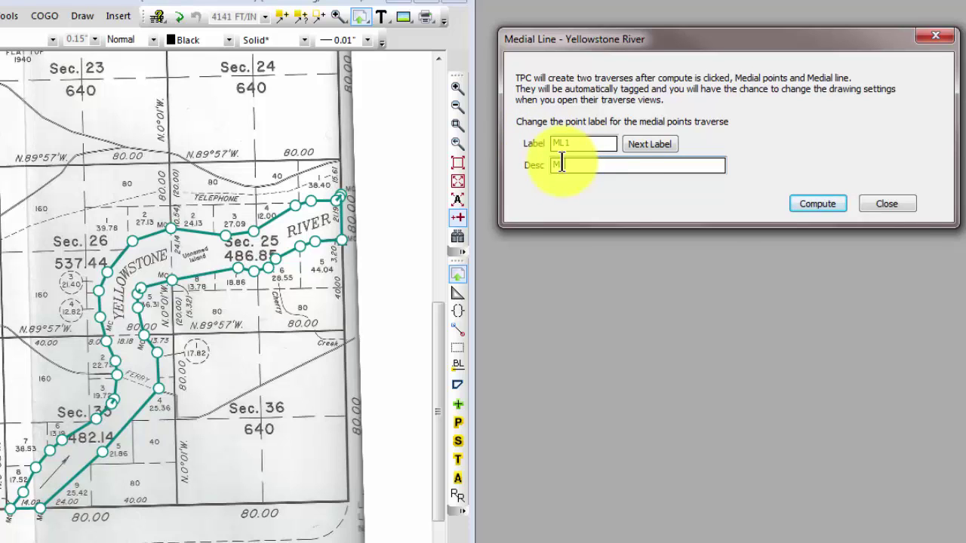
type("L")
left_click(815, 202)
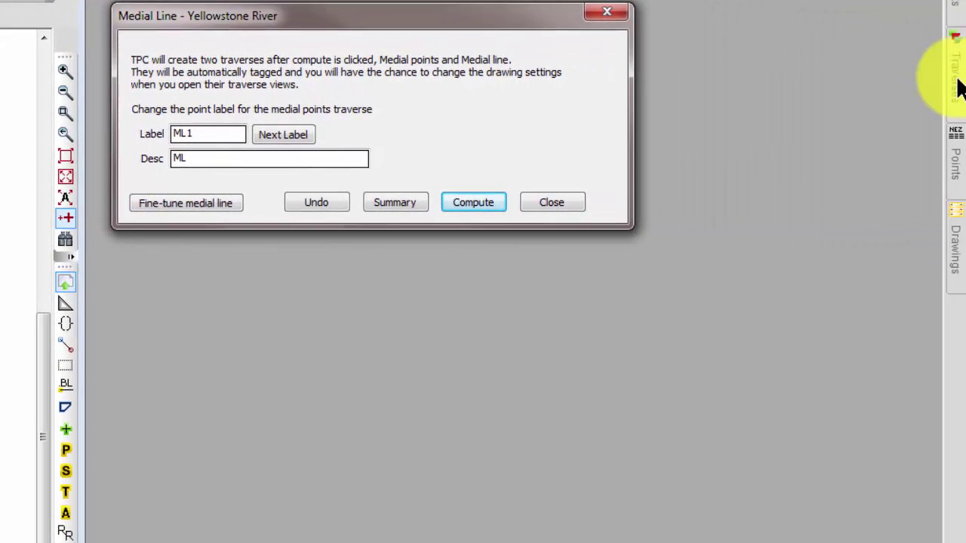
Show the traverse list beside the Medial Line dialog and widen its name column to read the Yellowstone River medial traverse names.
left_click(956, 79)
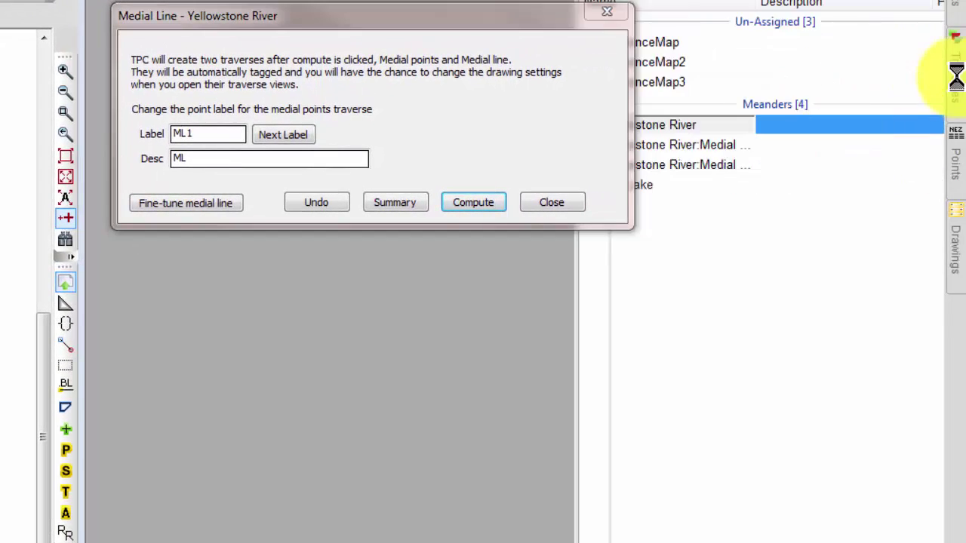
left_click_drag(480, 22, 343, 11)
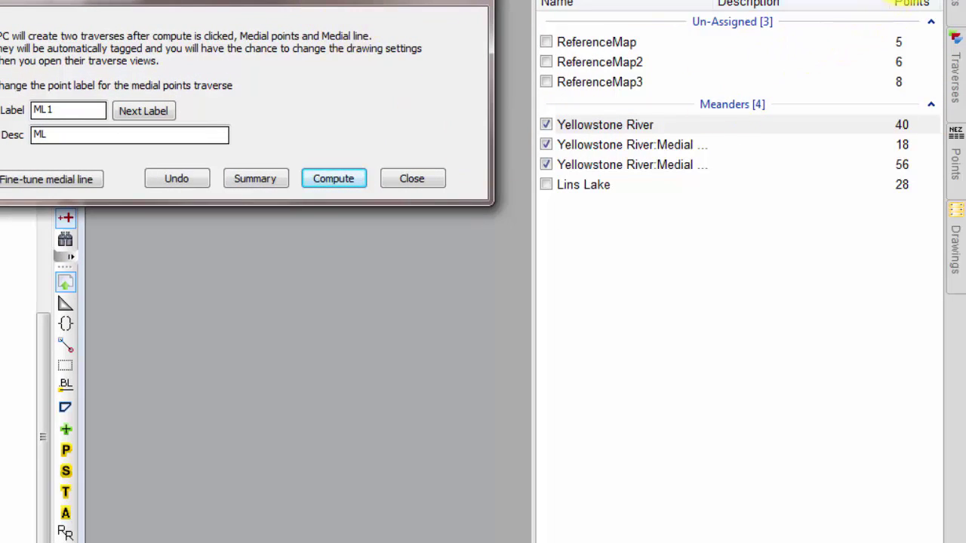
left_click(912, 1)
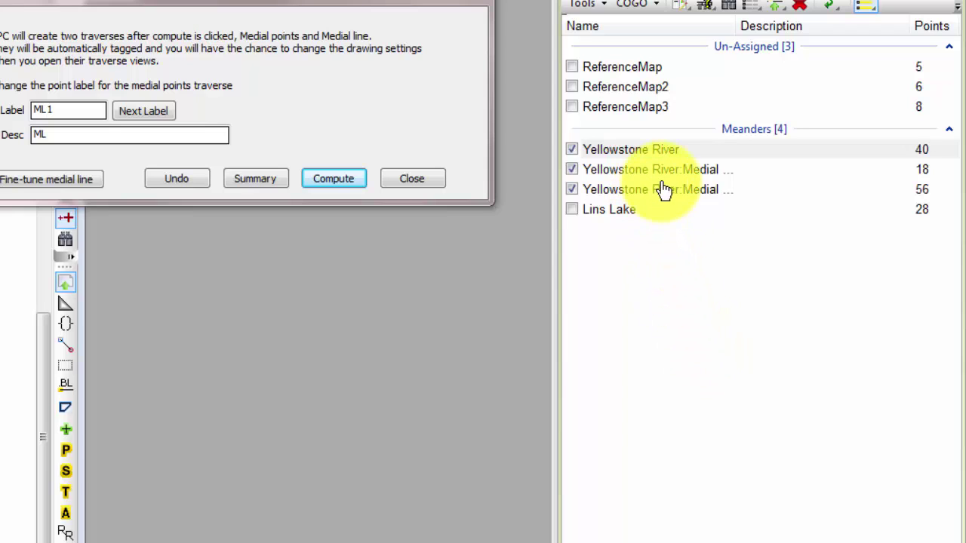
left_click_drag(735, 28, 765, 28)
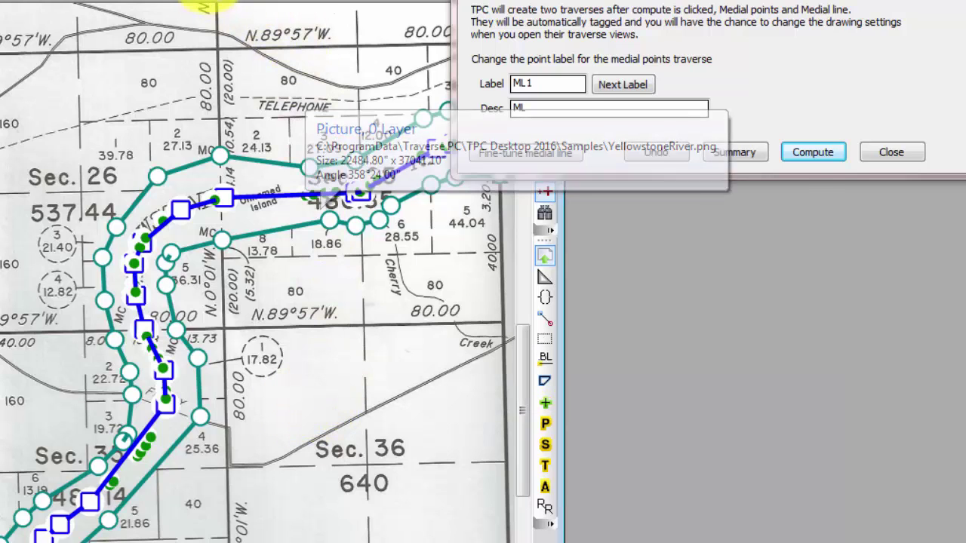
Set the drawing view's mouse format to select pictures by border only.
left_click(256, 1)
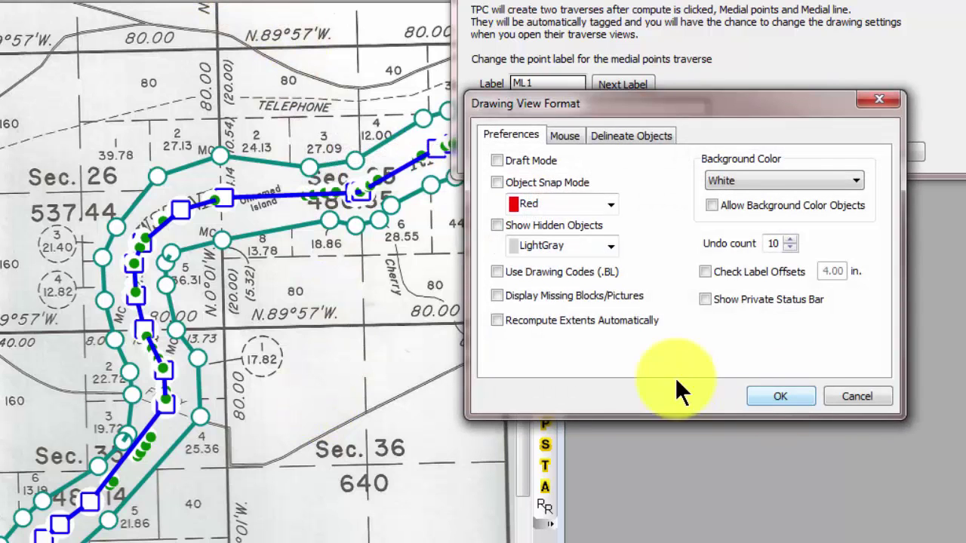
left_click(560, 137)
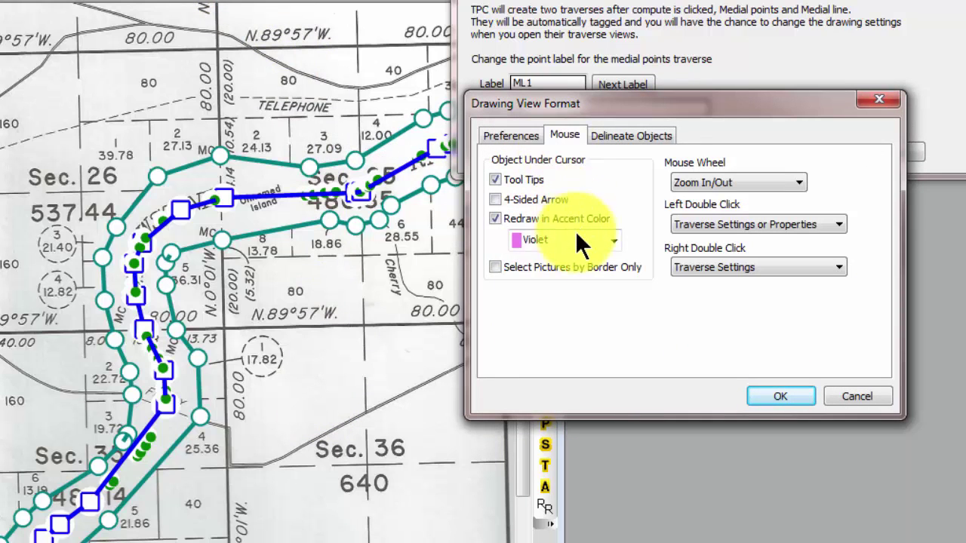
left_click(534, 264)
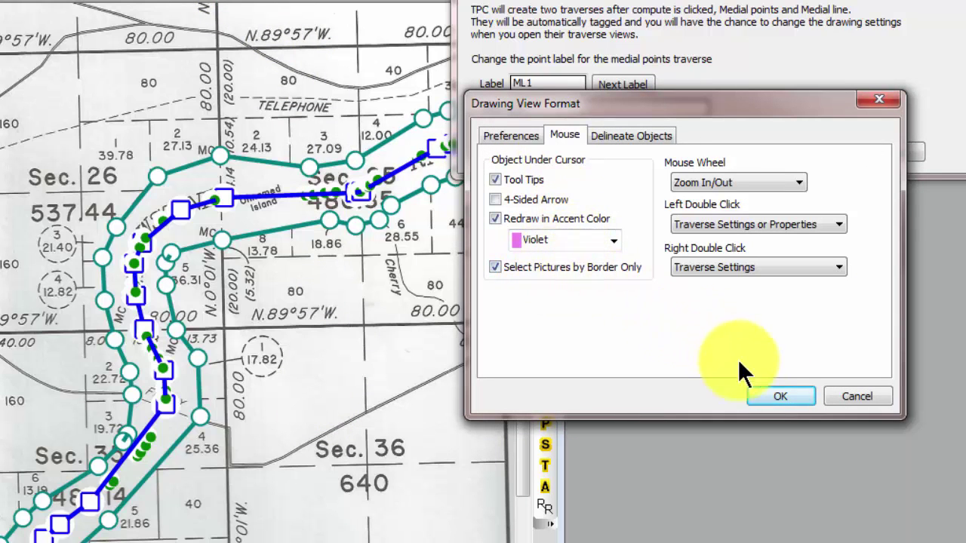
left_click(770, 396)
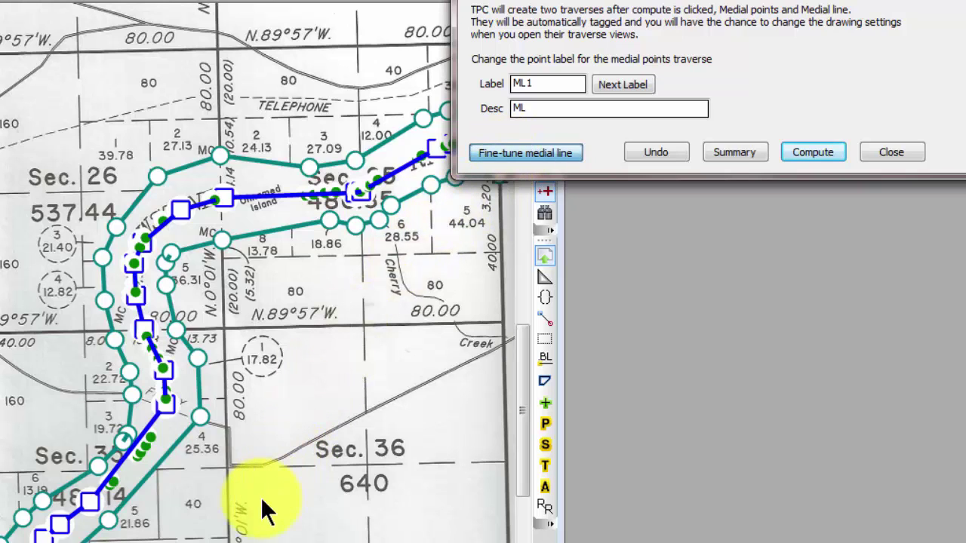
Fine-tune the medial line by adding one medial point in Section 35 and two at the Section 26 bend, and end fine-tuning.
left_click(150, 435)
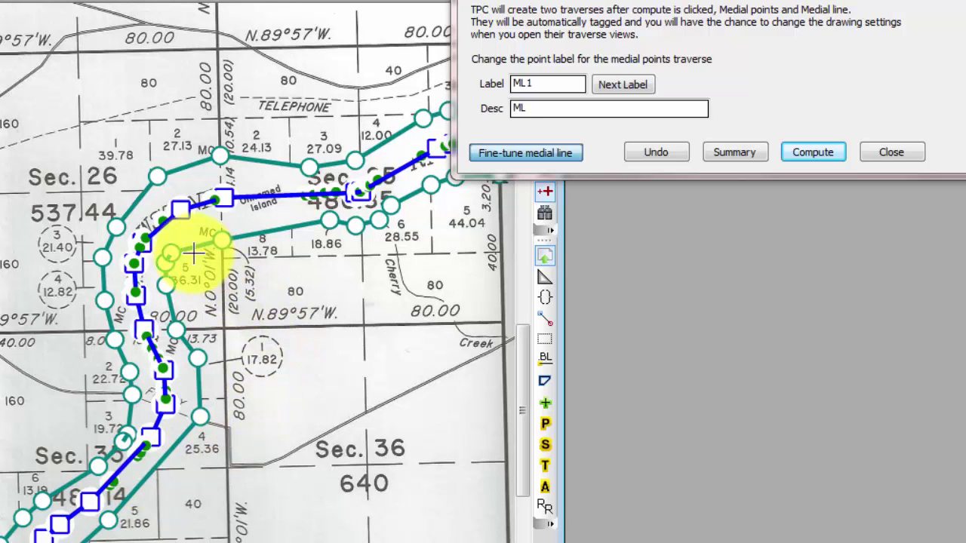
mouse_move(163, 219)
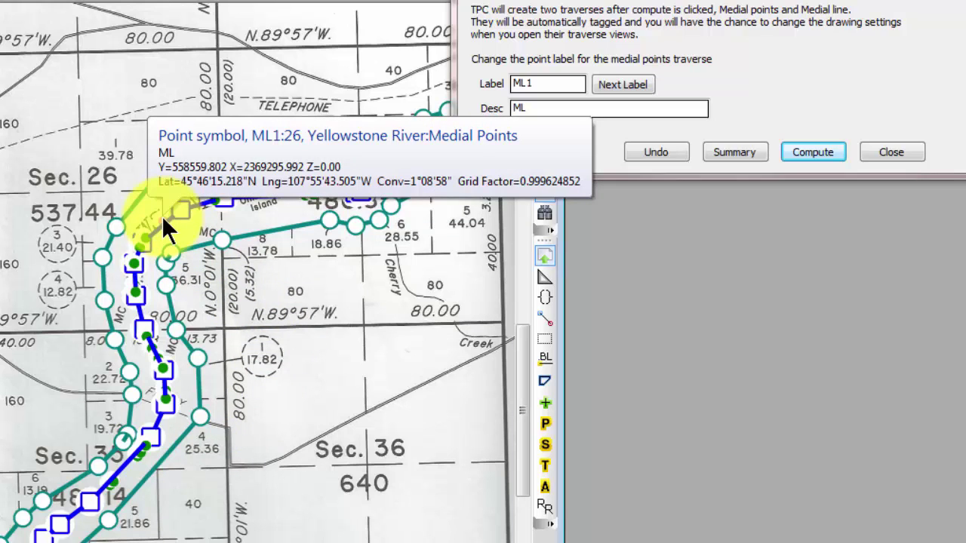
left_click(161, 215)
mouse_move(143, 238)
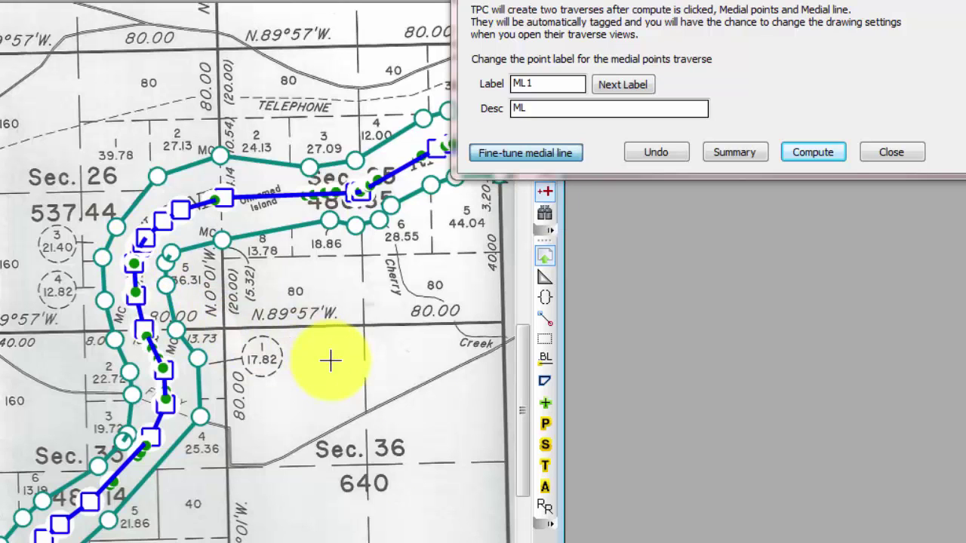
left_click(533, 154)
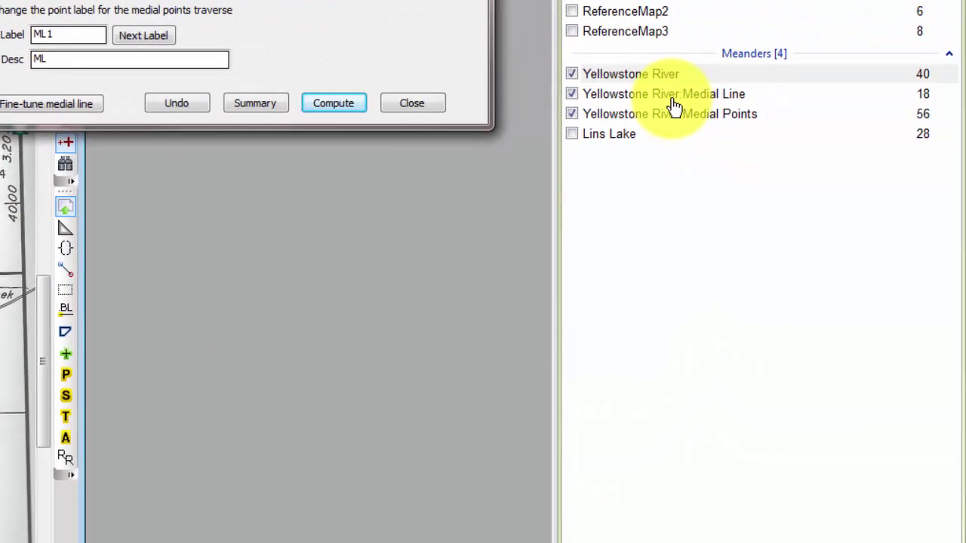
Examine the Yellowstone River medial line and medial points traverses in the traverse list.
left_click(672, 97)
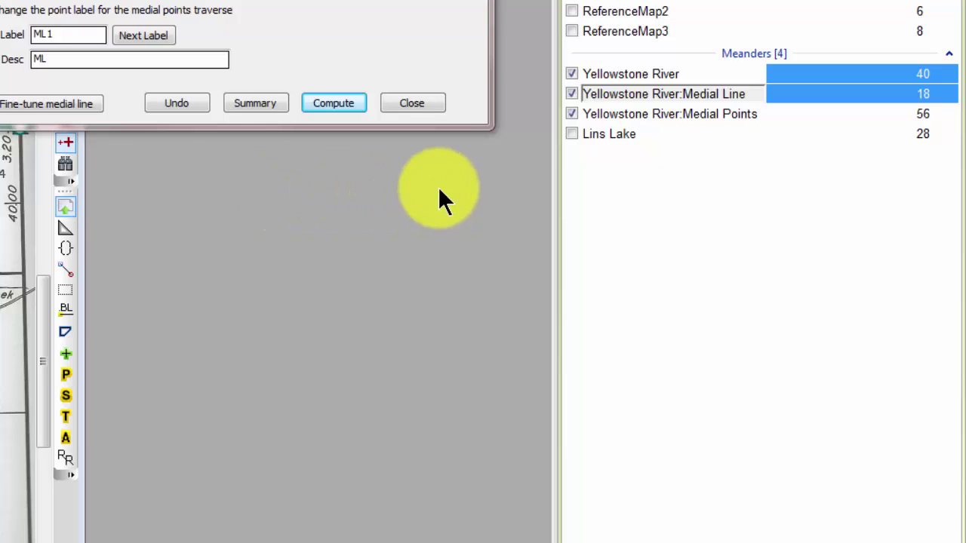
left_click(618, 121)
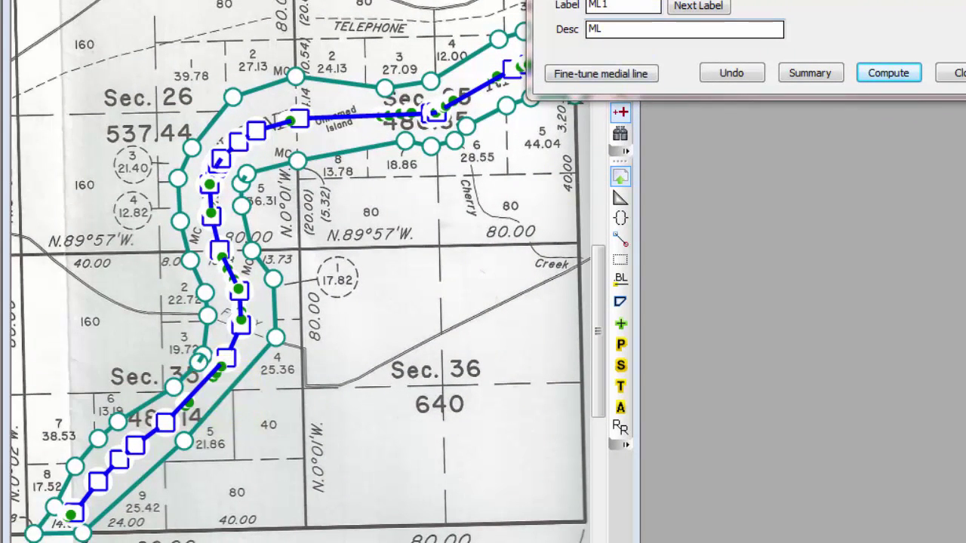
Fine-tune the medial line in Section 35 by adding the next medial point southwest of the existing bend point.
left_click_drag(634, 0, 782, 0)
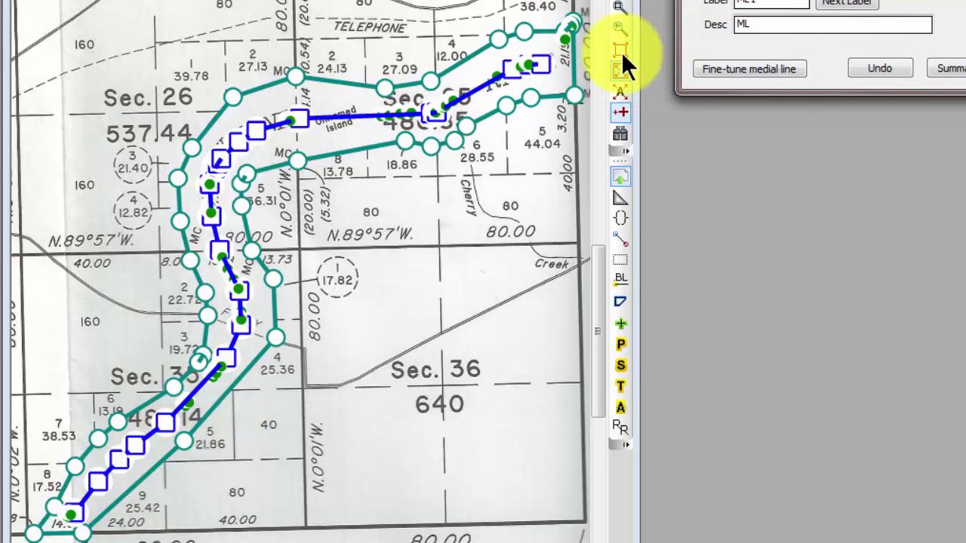
left_click(620, 9)
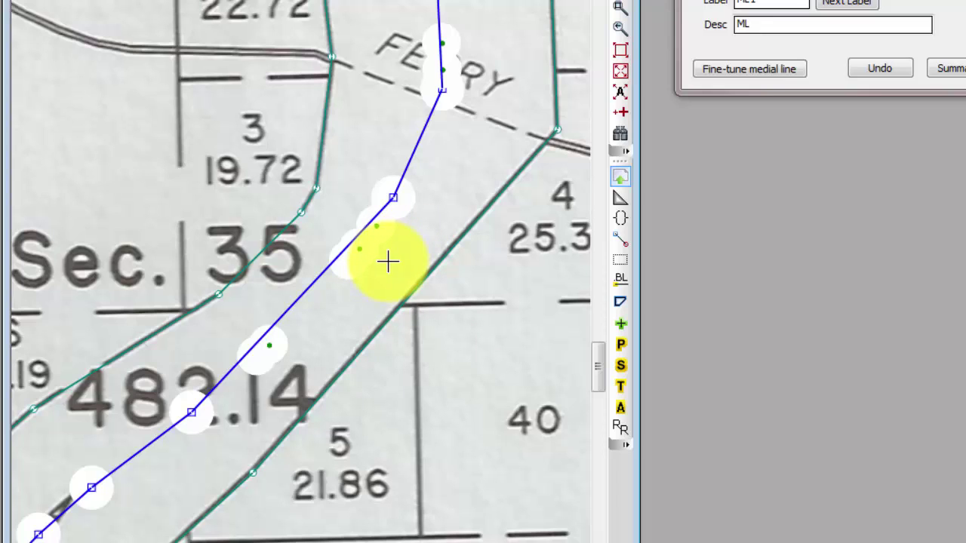
left_click(766, 68)
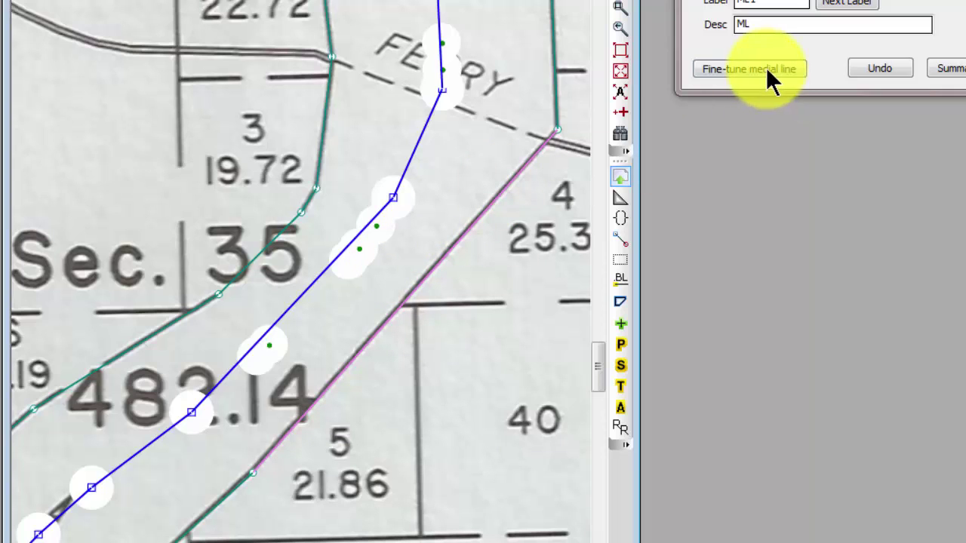
left_click(375, 224)
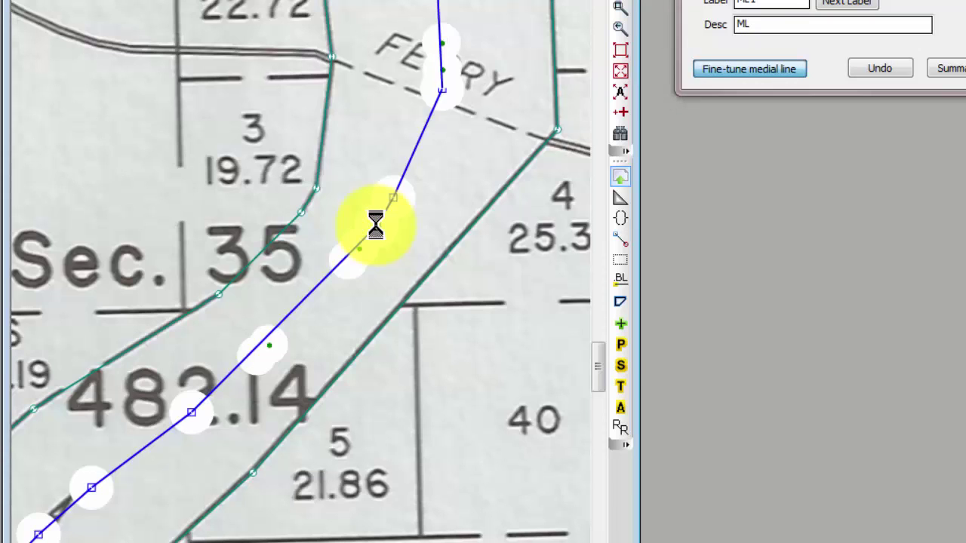
Fine-tune the medial line in Section 35 by toggling the medial points just southwest of the bend, and end fine-tuning.
mouse_move(360, 251)
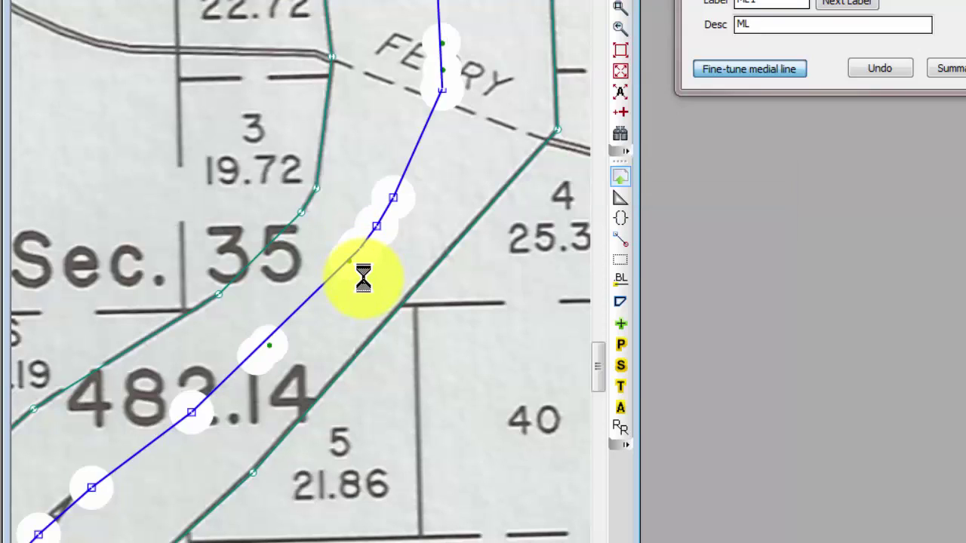
mouse_move(379, 226)
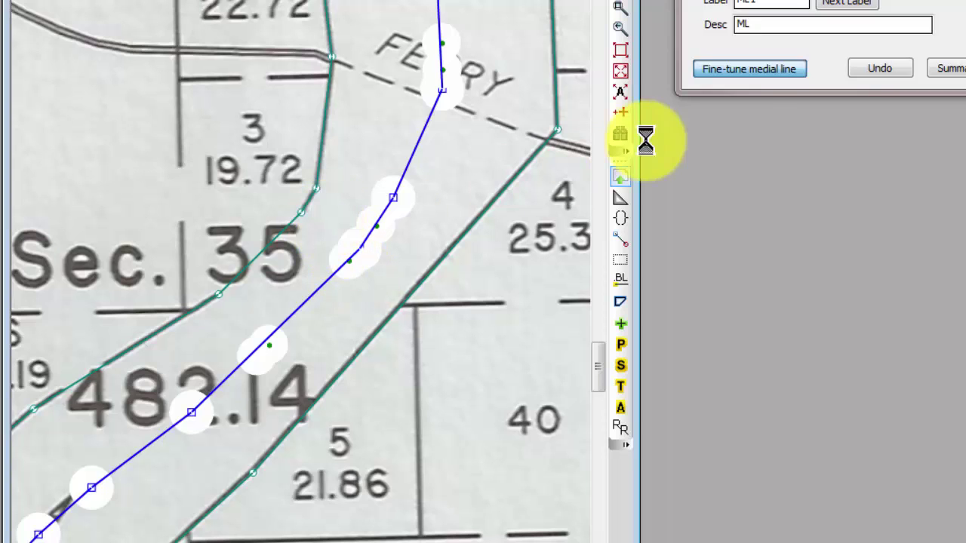
left_click(743, 69)
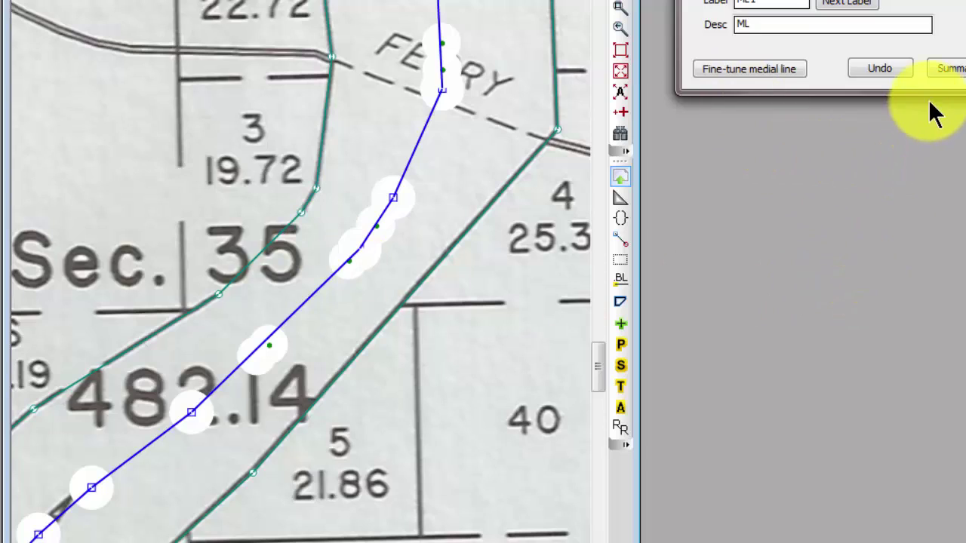
Generate the medial line summary report and examine the vertices of the Medial Points and Medial Line traverses.
left_click(947, 69)
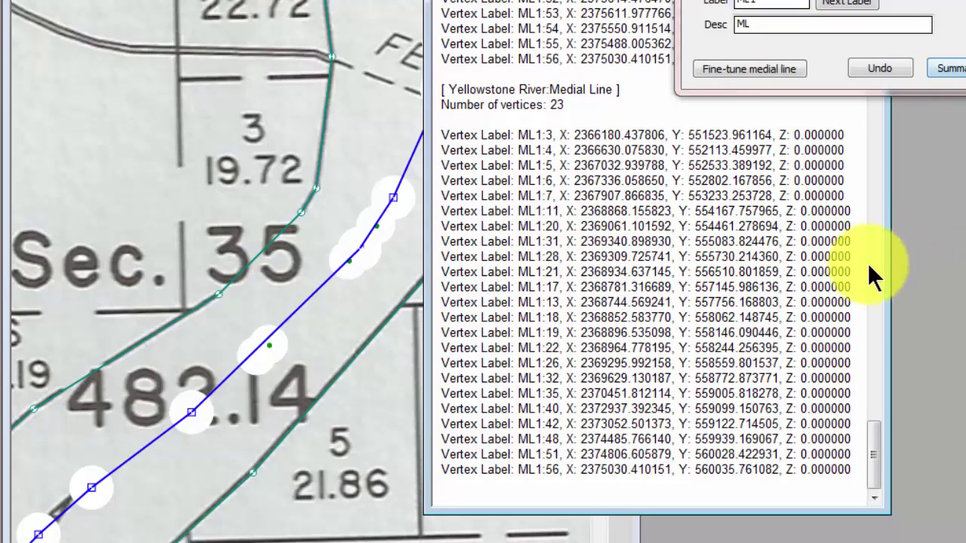
left_click_drag(873, 449, 859, 334)
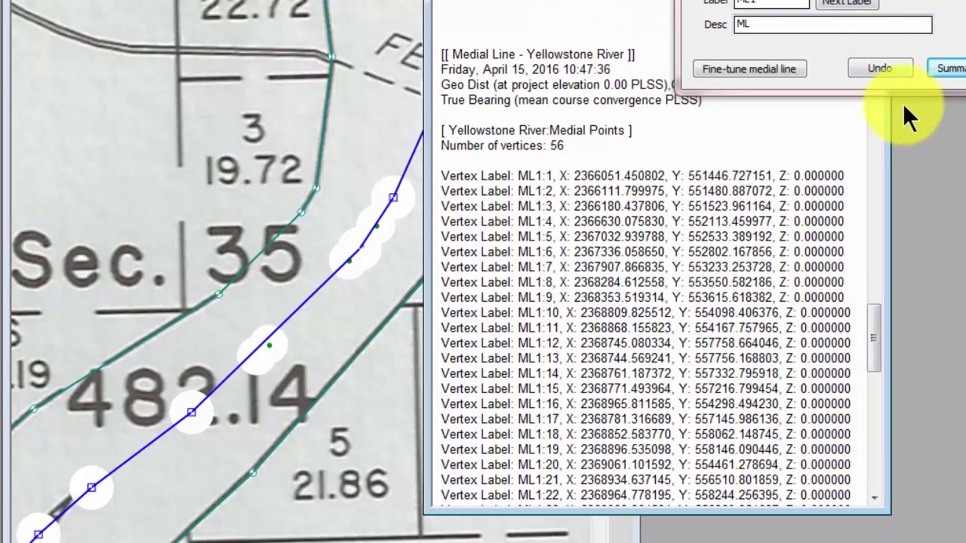
Undo the computed Yellowstone River medial line and medial points, and close the summary report.
left_click(877, 64)
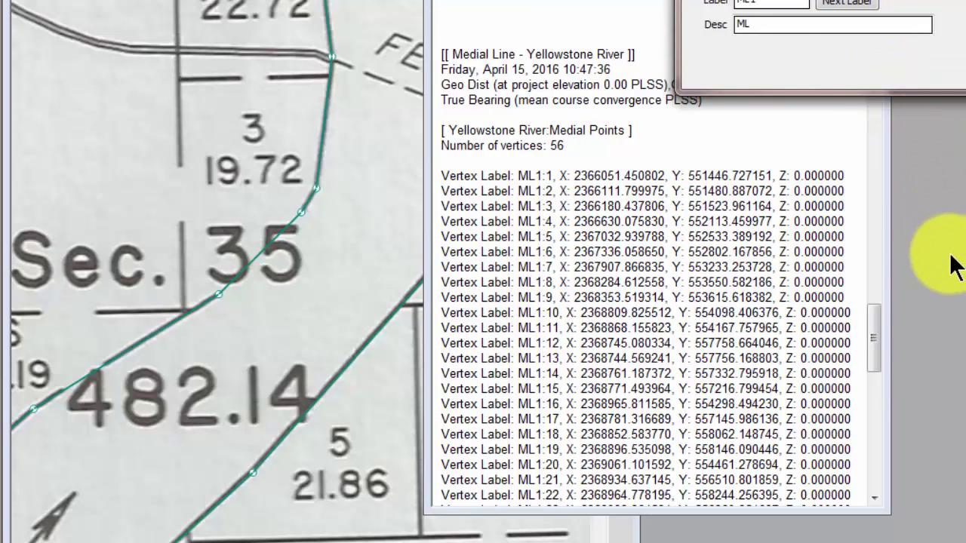
left_click_drag(625, 0, 635, 280)
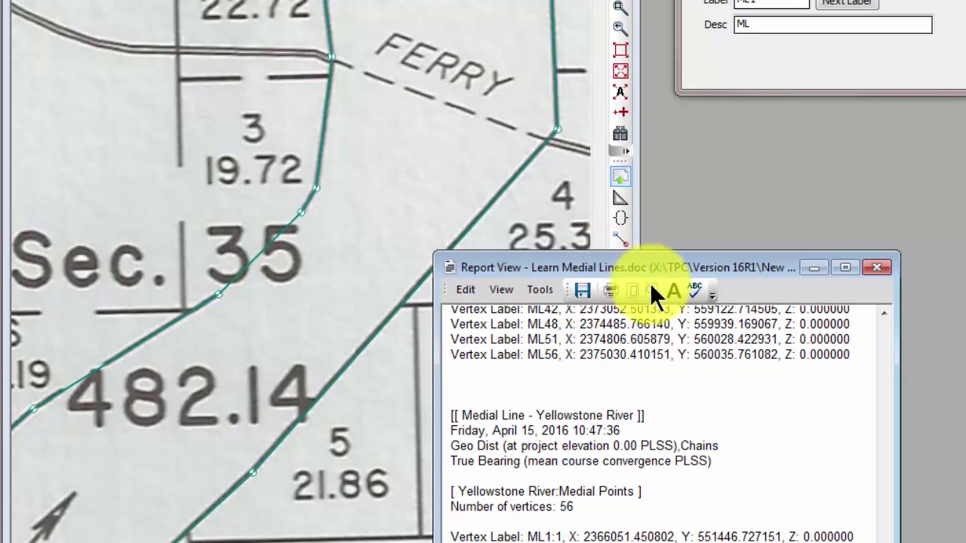
left_click(871, 270)
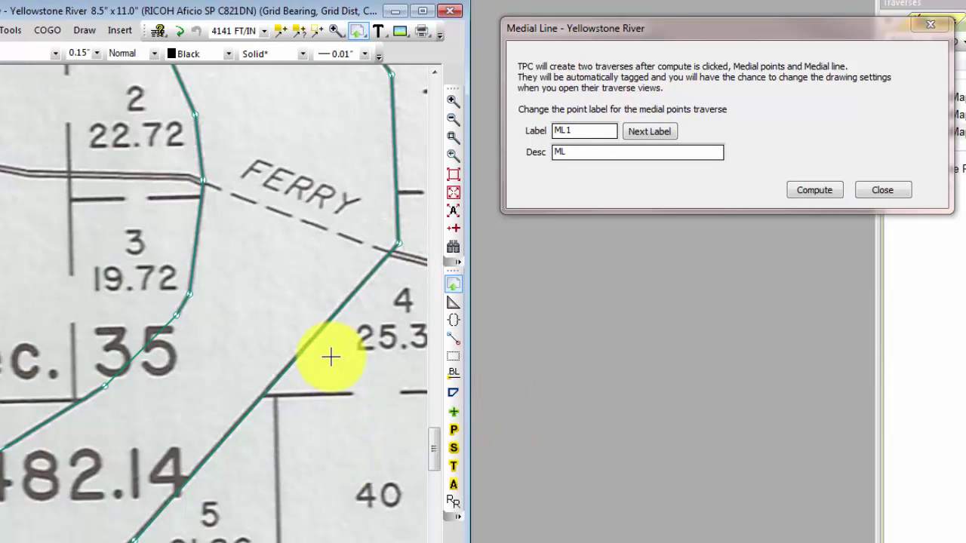
Enlarge the point symbols and line widths in the drawing and compute the medial line again with label ML1.
left_click(452, 229)
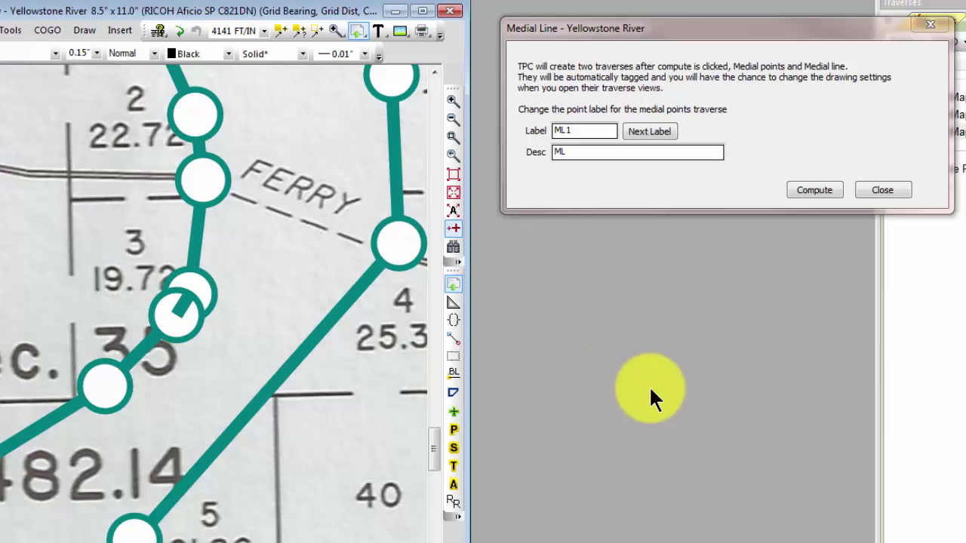
left_click(810, 188)
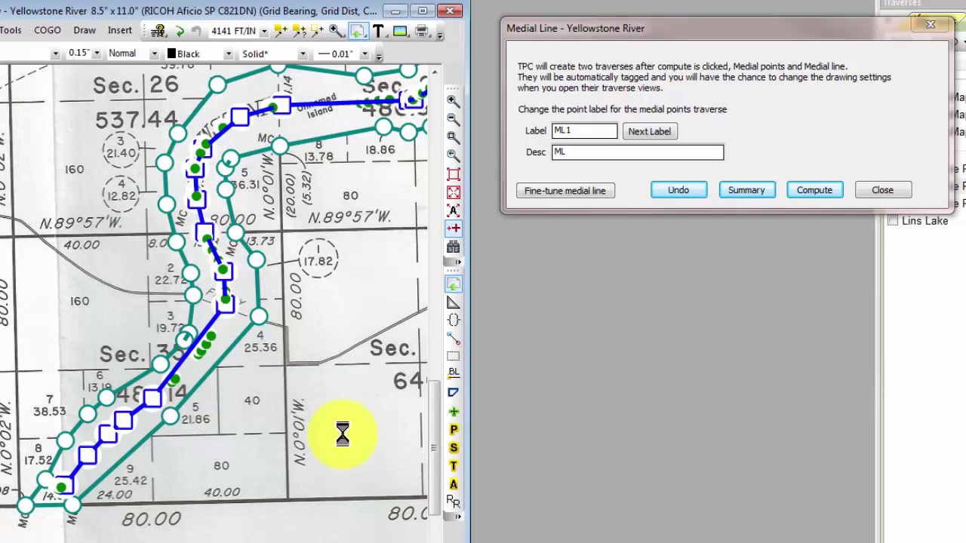
Turn off background clearing for All Survey Space Block/Symbols in the drawing settings.
right_click(37, 192)
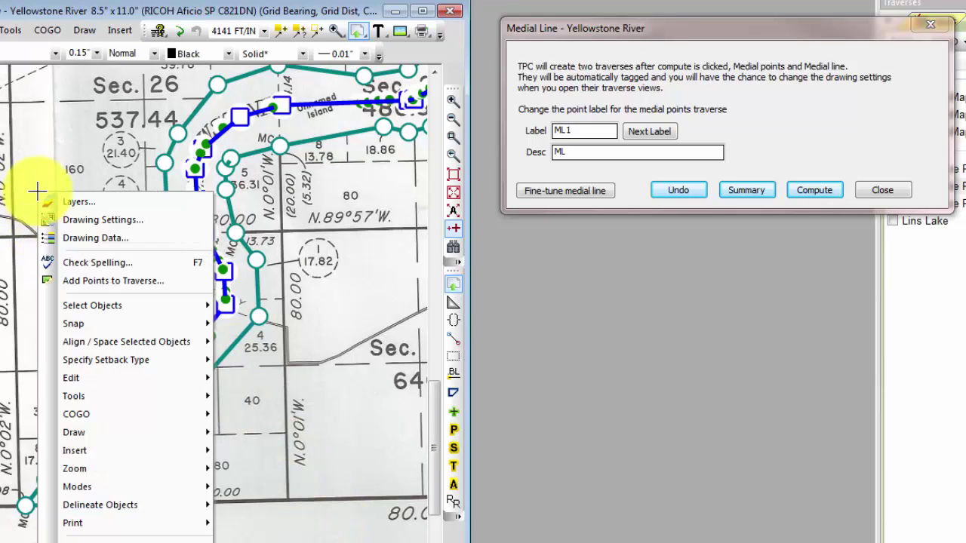
left_click(90, 215)
left_click(599, 147)
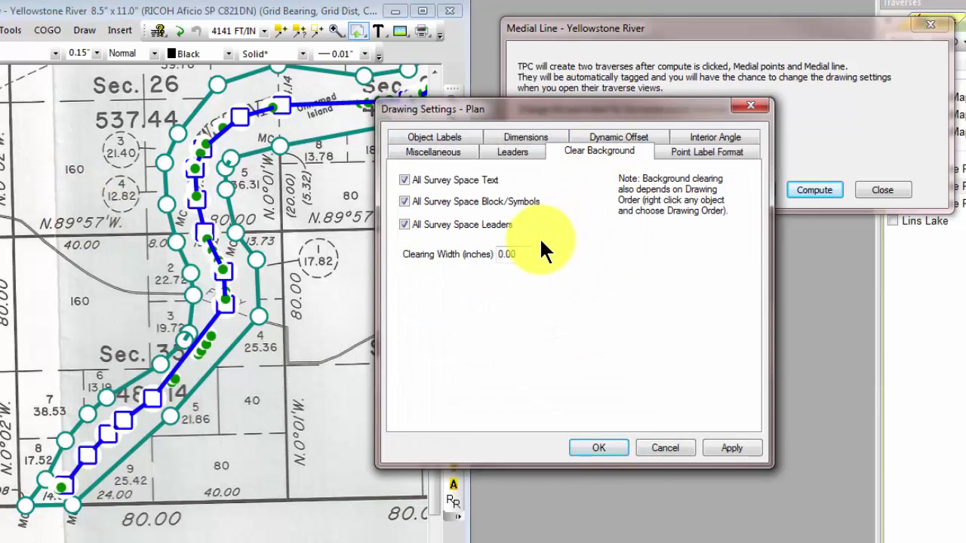
left_click(401, 201)
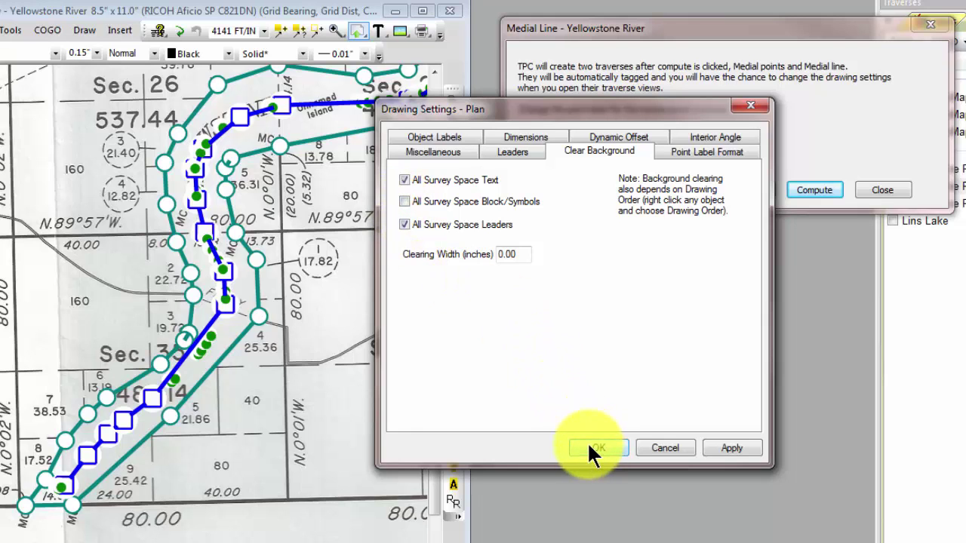
left_click(588, 444)
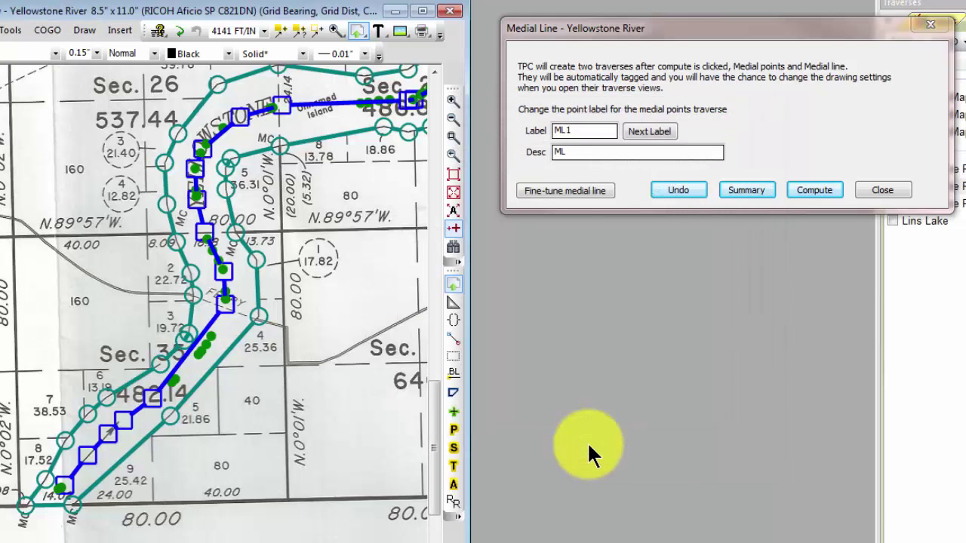